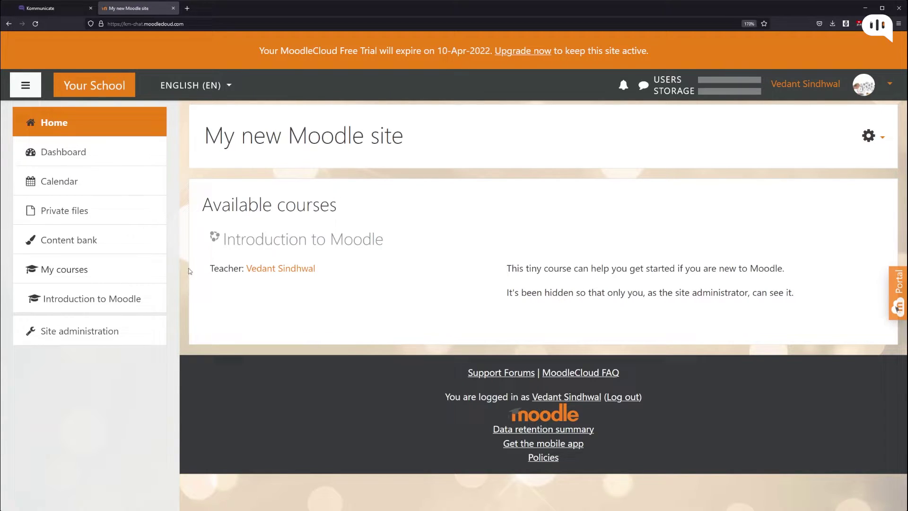
Open Moodle's Appearance > Additional HTML settings, then switch to the Kommunicate dashboard tab.
click(126, 339)
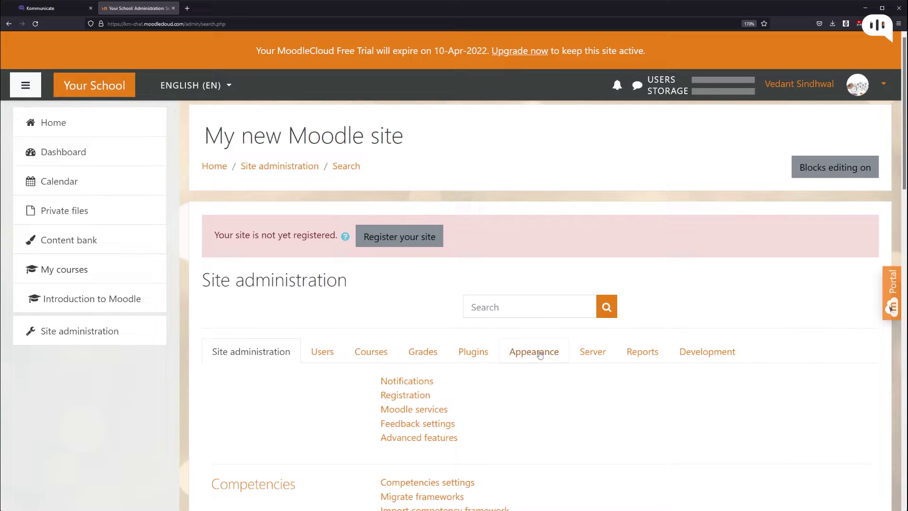
click(533, 360)
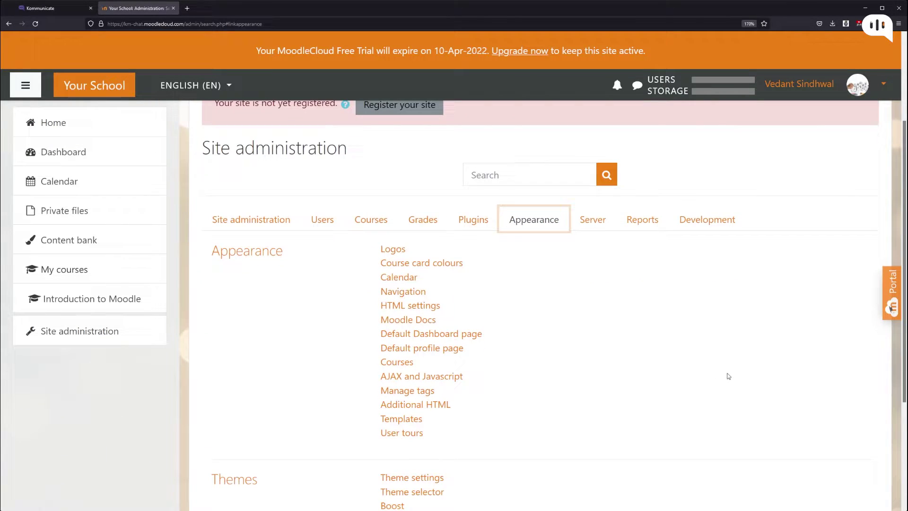
click(429, 406)
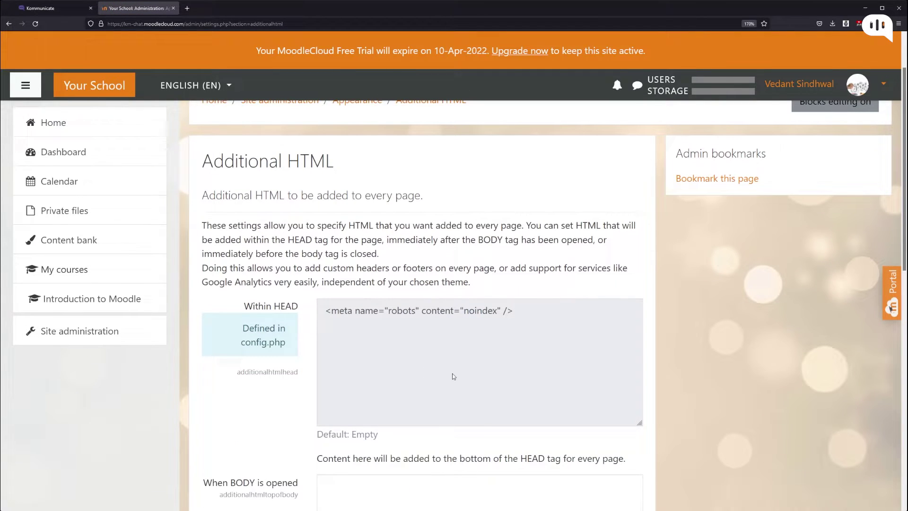
key(ctrl+shift+Tab)
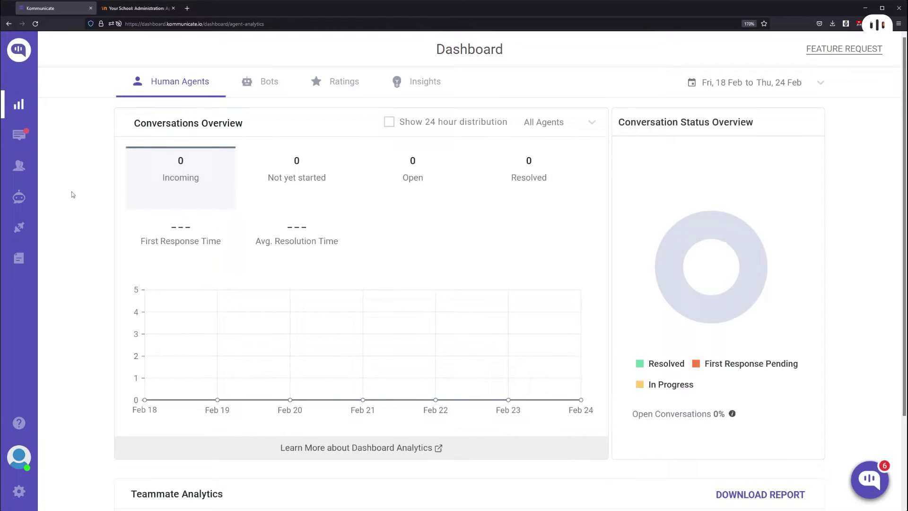
Go to Kommunicate Settings > Install to show the website JavaScript embed code.
click(19, 490)
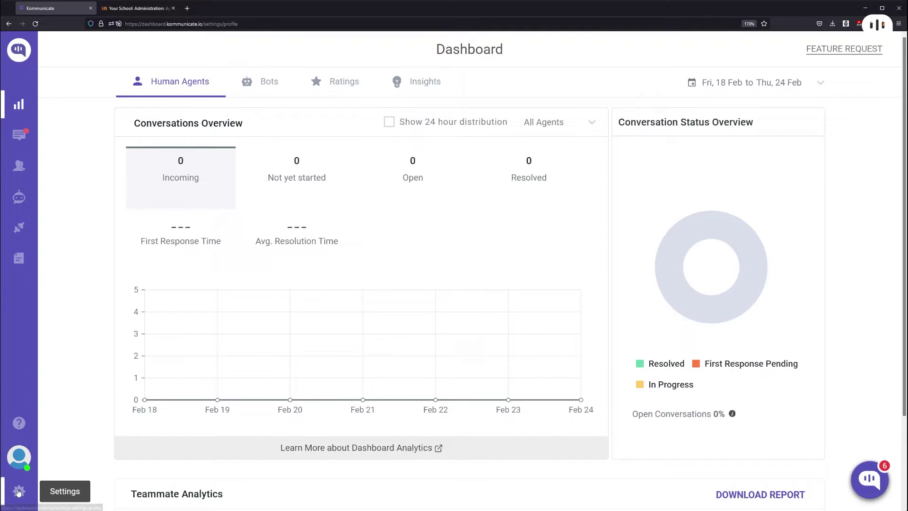
click(84, 229)
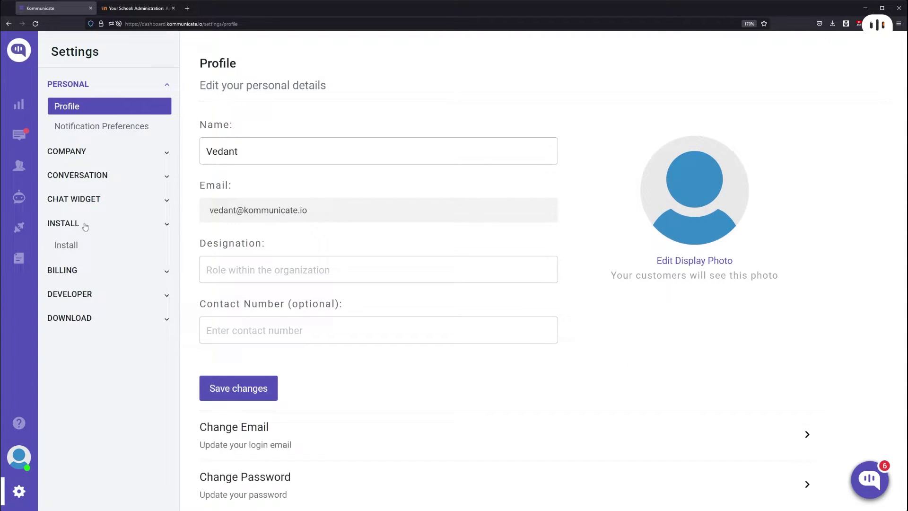
click(76, 246)
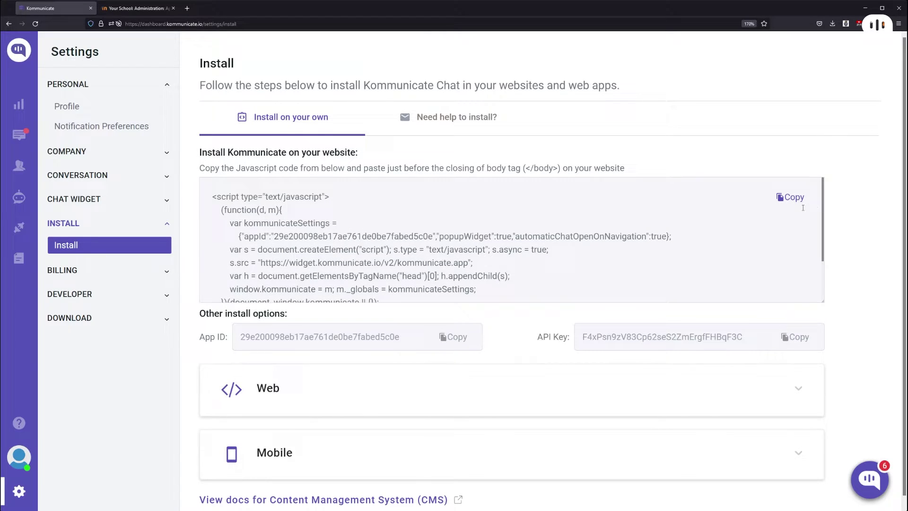
Copy the Kommunicate embed script into Moodle's 'Before BODY is closed' field and save changes.
click(790, 197)
key(ctrl+Tab)
scroll(408, 358, down, 3)
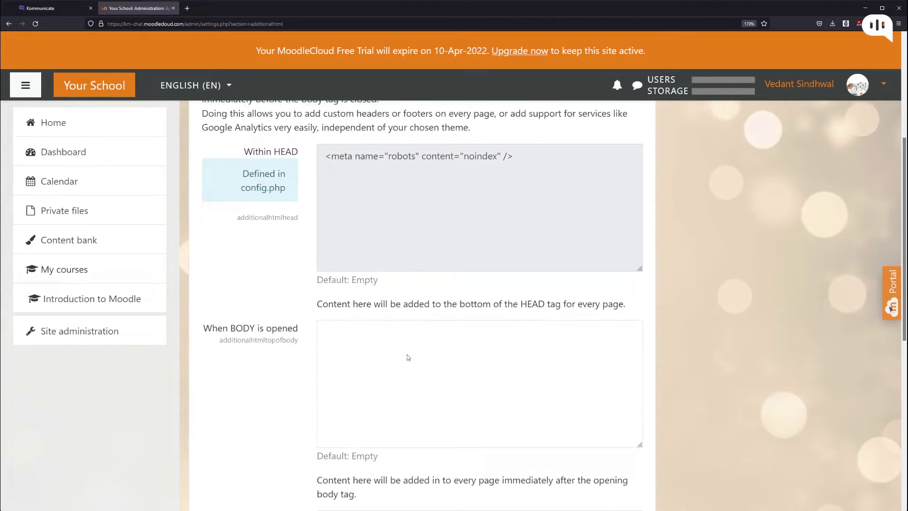
scroll(408, 357, down, 5)
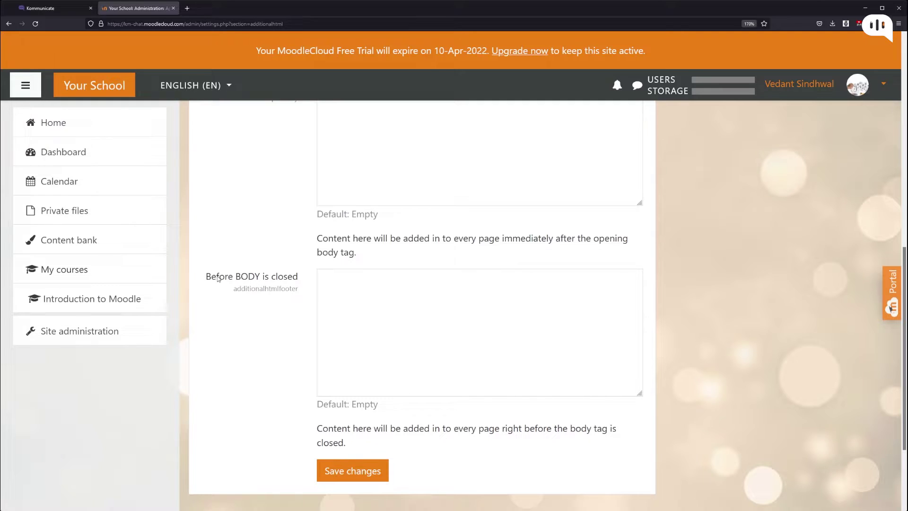
click(336, 279)
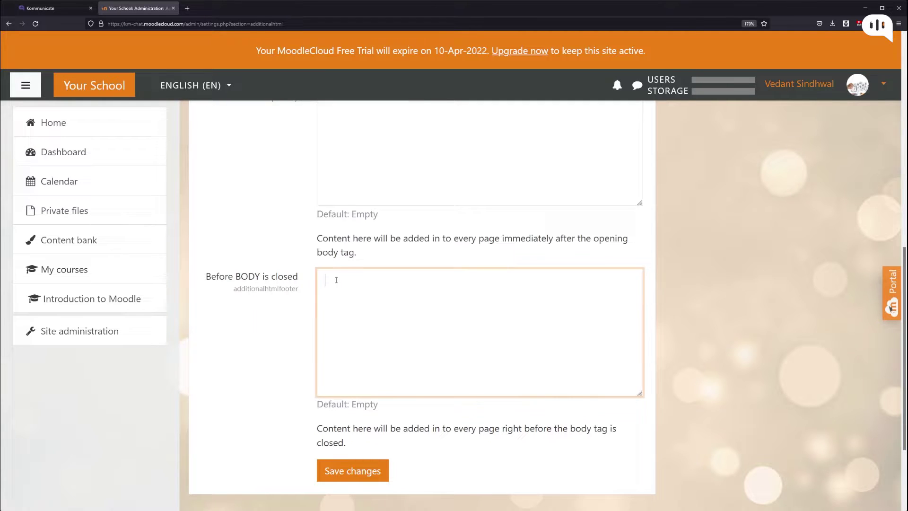
key(ctrl+v)
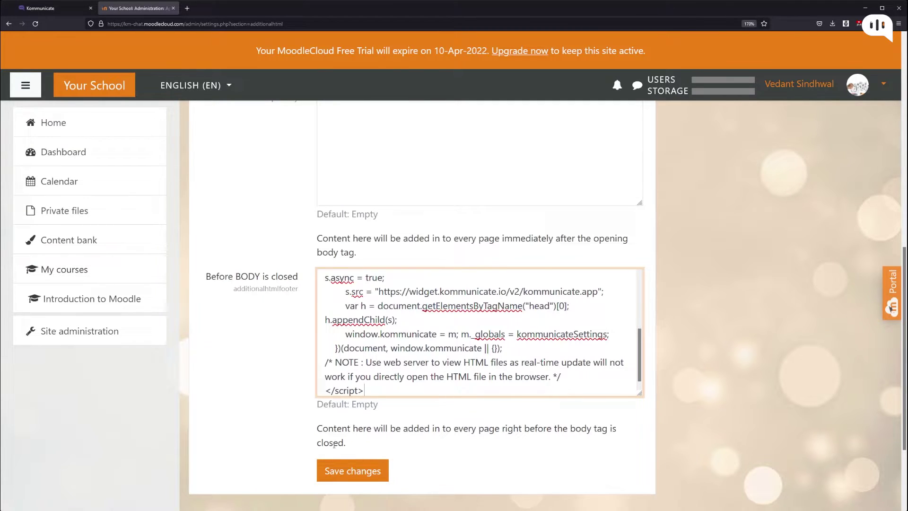
click(353, 471)
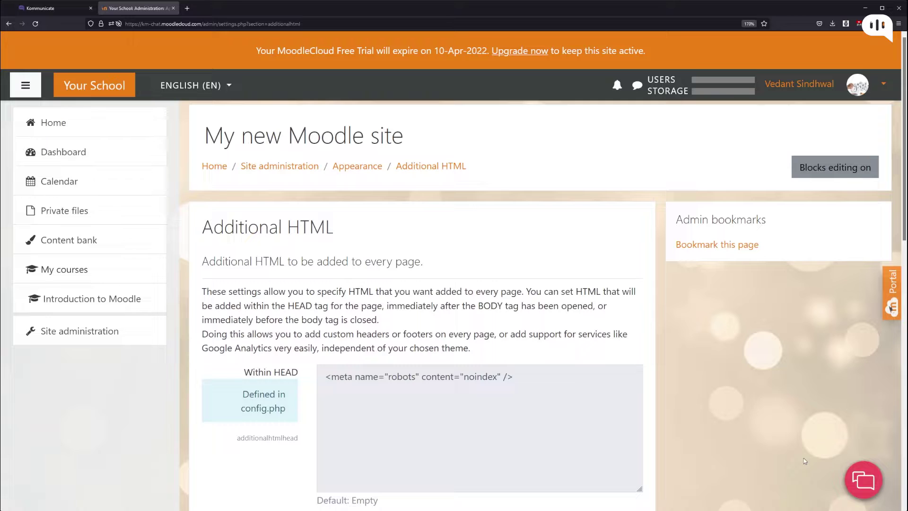
Open the chat launcher on the Moodle site and send 'Bye' to the bot.
click(863, 480)
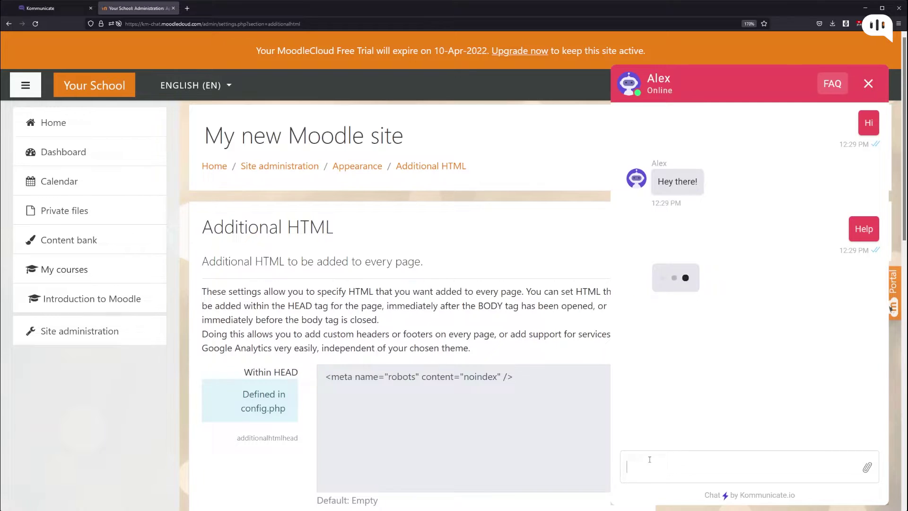
text(Bye)
key(Return)
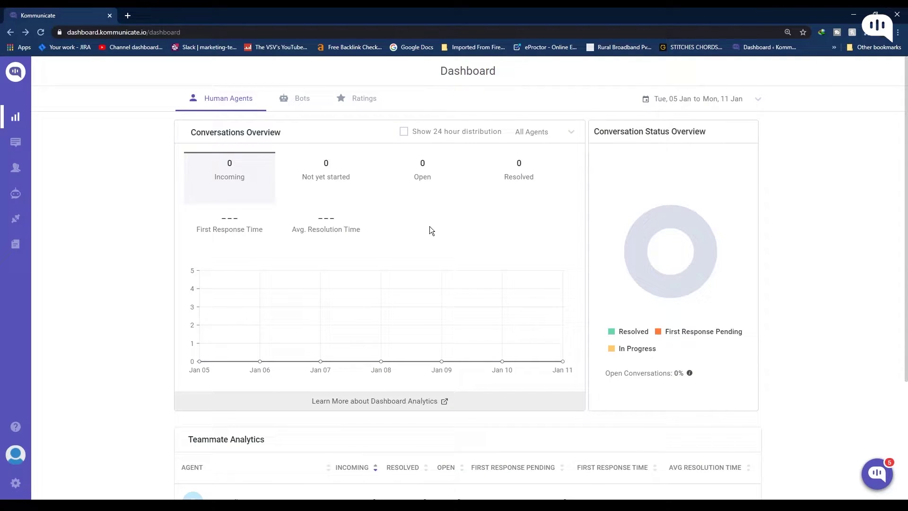
Go to Bot Integrations and choose INTEGRATE BOT on the Kompose card.
click(14, 196)
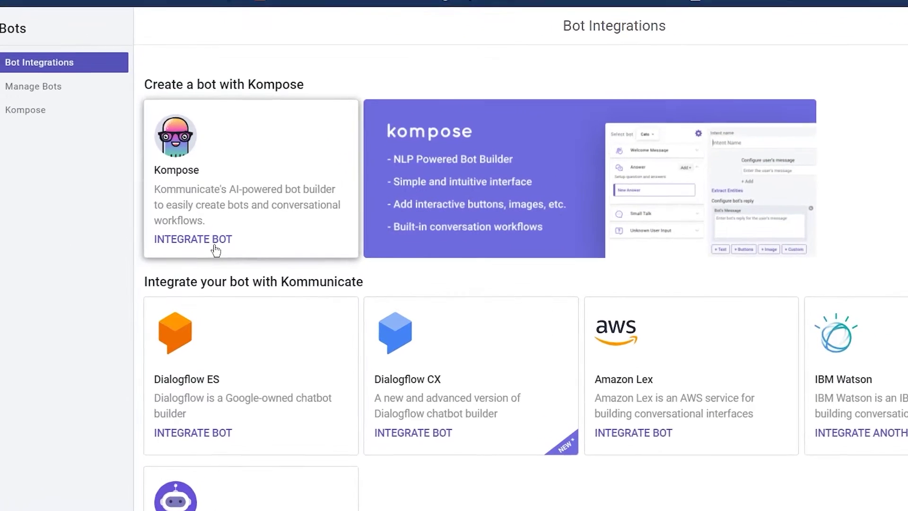
click(34, 112)
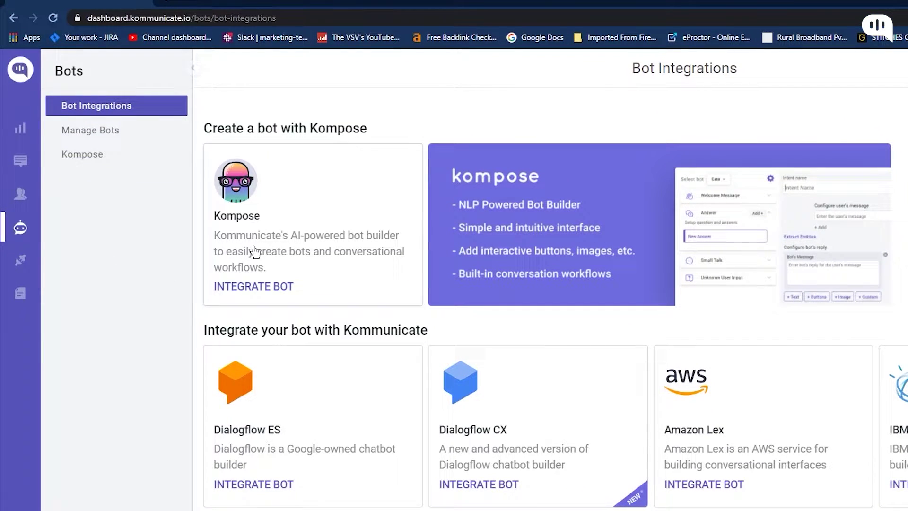
click(256, 289)
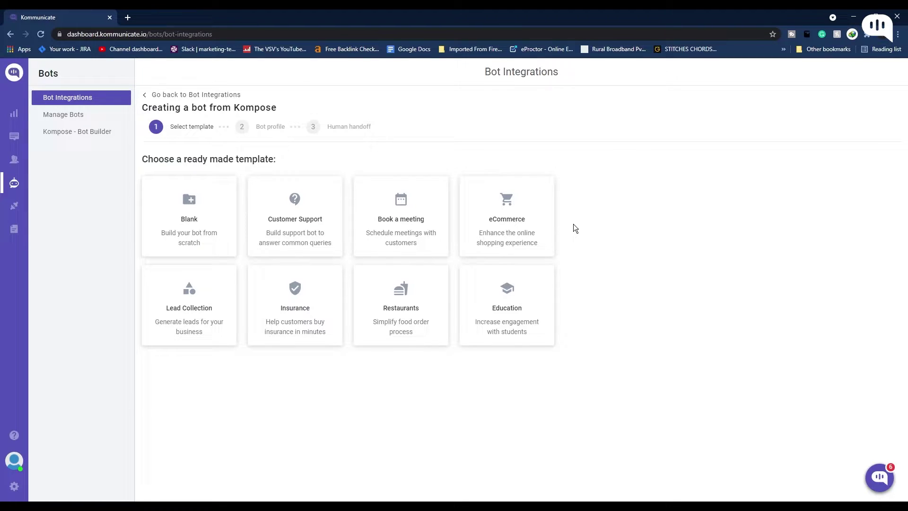
Start from the Blank template, name the bot Alex, pick the glasses avatar, keep English.
click(211, 220)
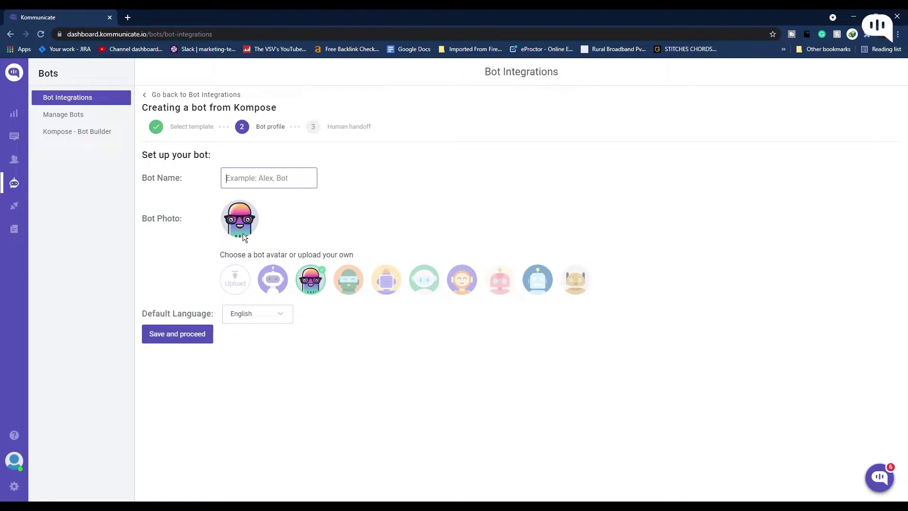
text(Alex)
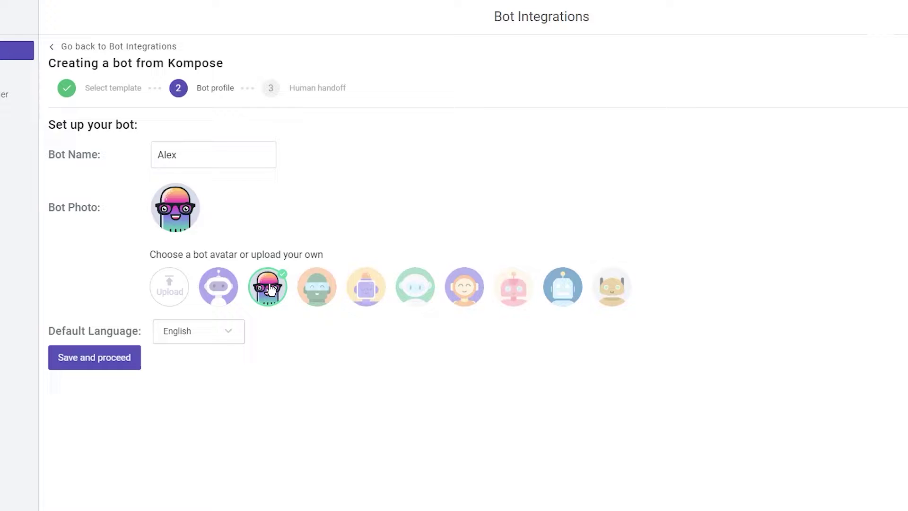
click(207, 289)
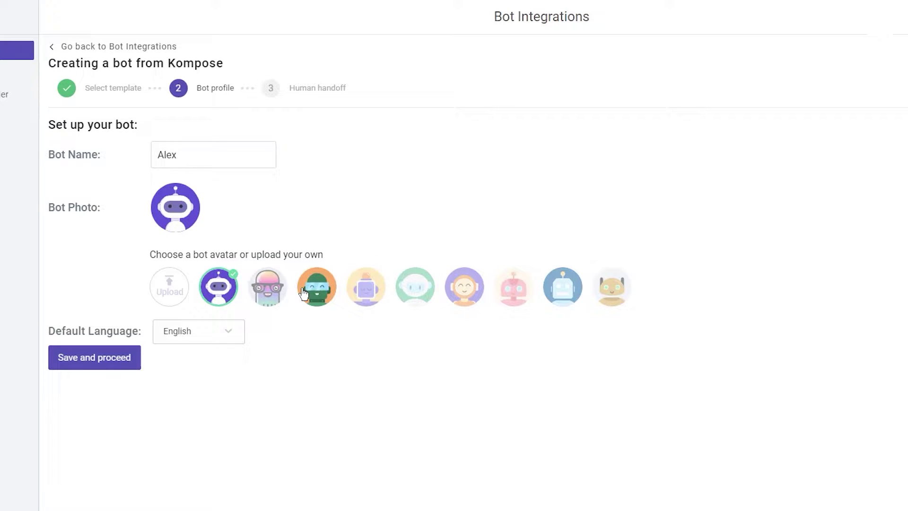
click(276, 292)
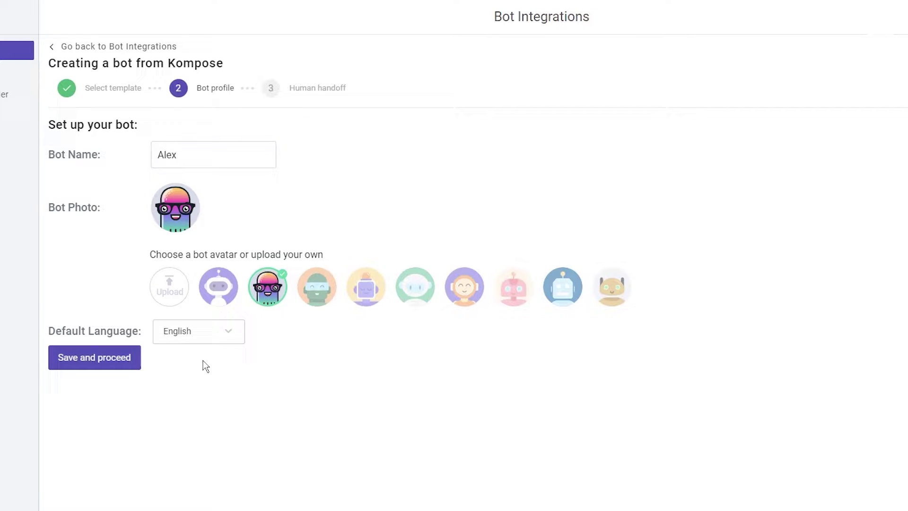
click(221, 326)
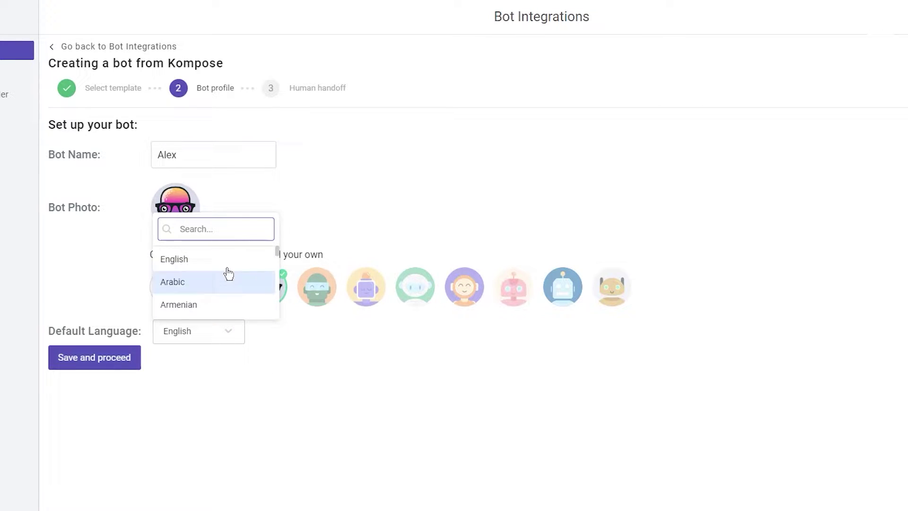
scroll(226, 297, down, 5)
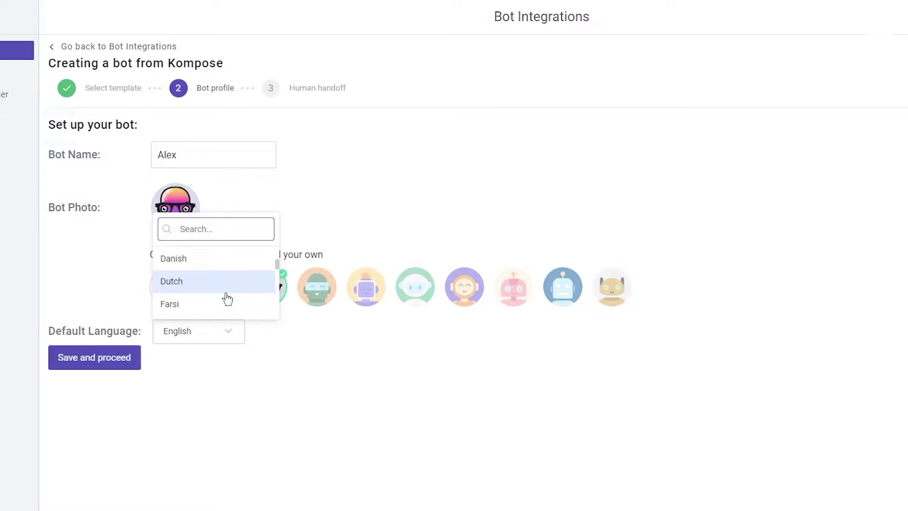
key(Escape)
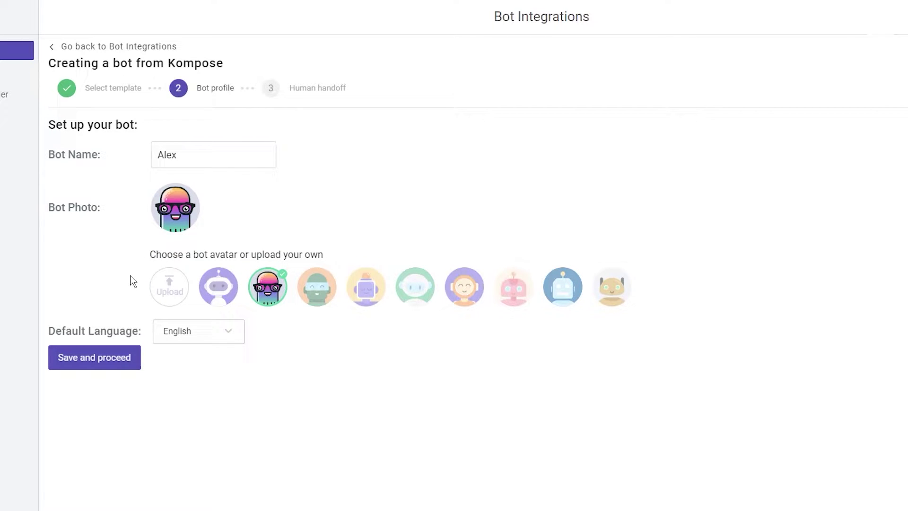
click(102, 372)
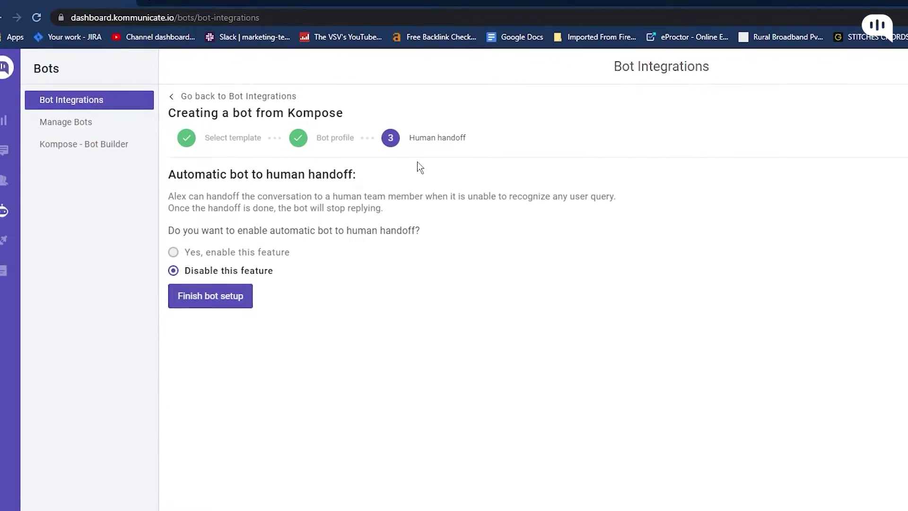
click(184, 257)
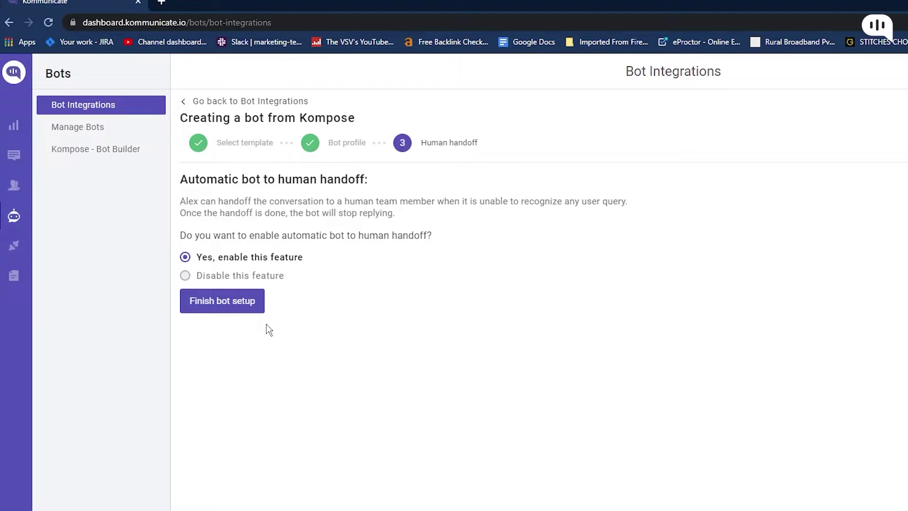
click(224, 313)
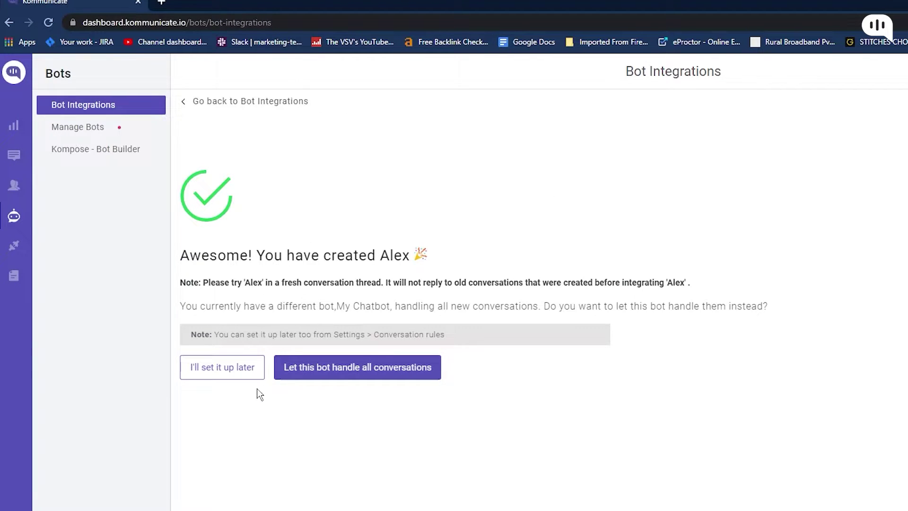
click(222, 376)
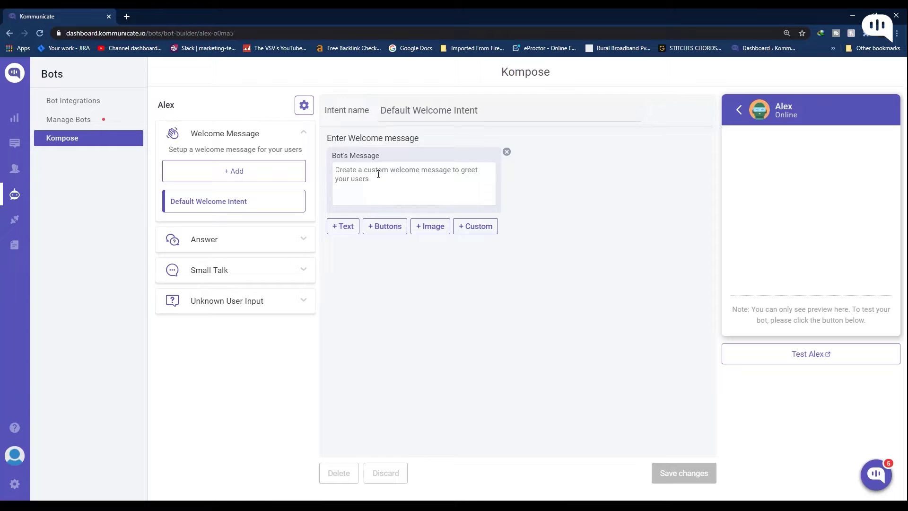
Enter 'Welcome, how may I help you?' as the Default Welcome Intent's bot message and save.
text(Wel)
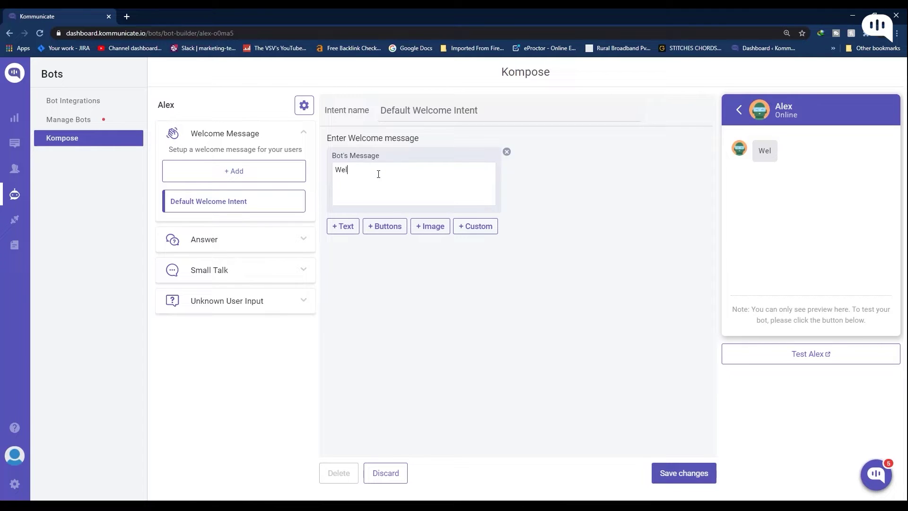
text(come, how may I help you?)
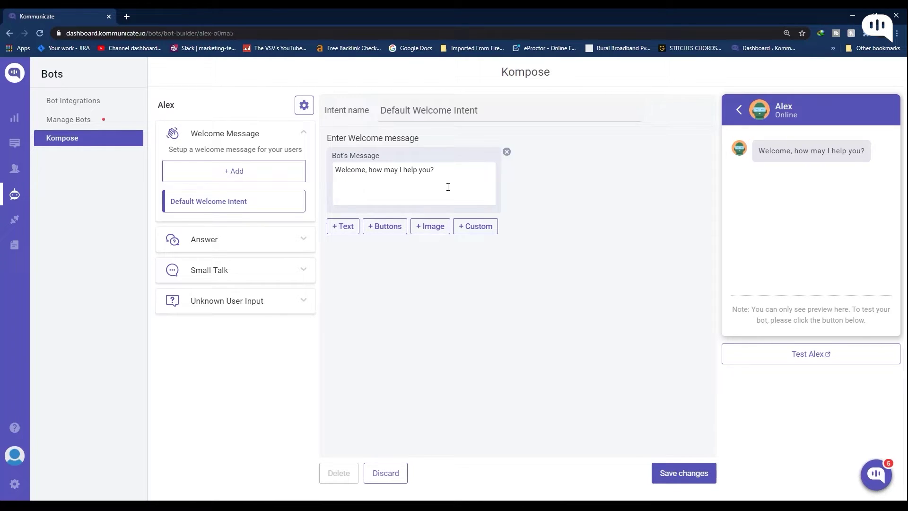
click(674, 478)
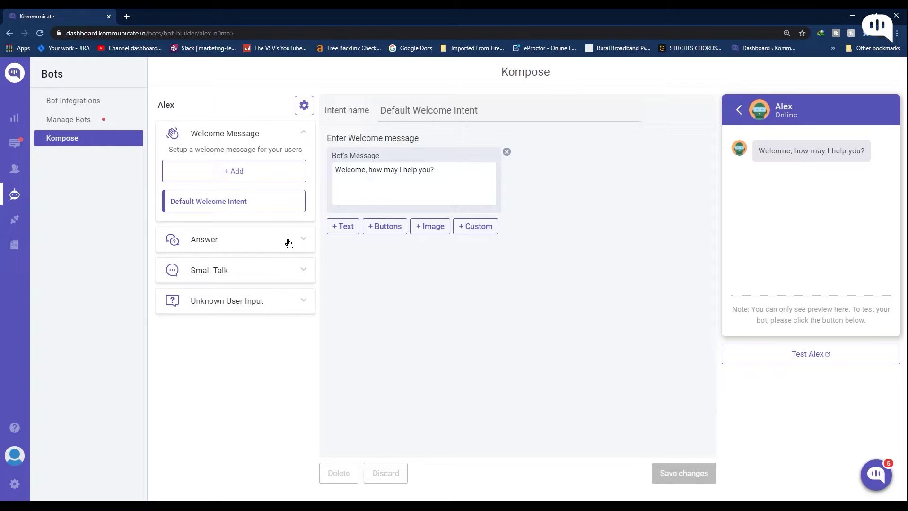
Create a new answer intent named Pricing with user message 'Tell me about various plan pricings'.
click(288, 243)
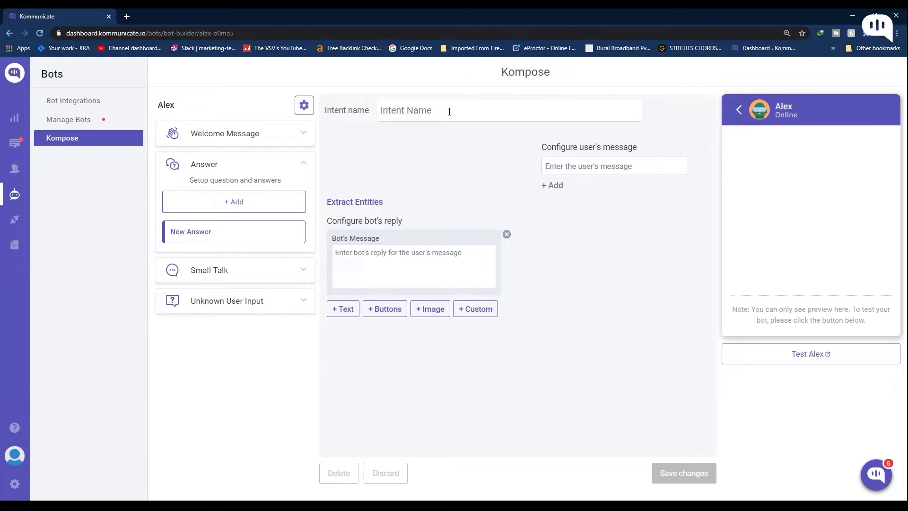
click(443, 111)
text(Pricing)
click(650, 168)
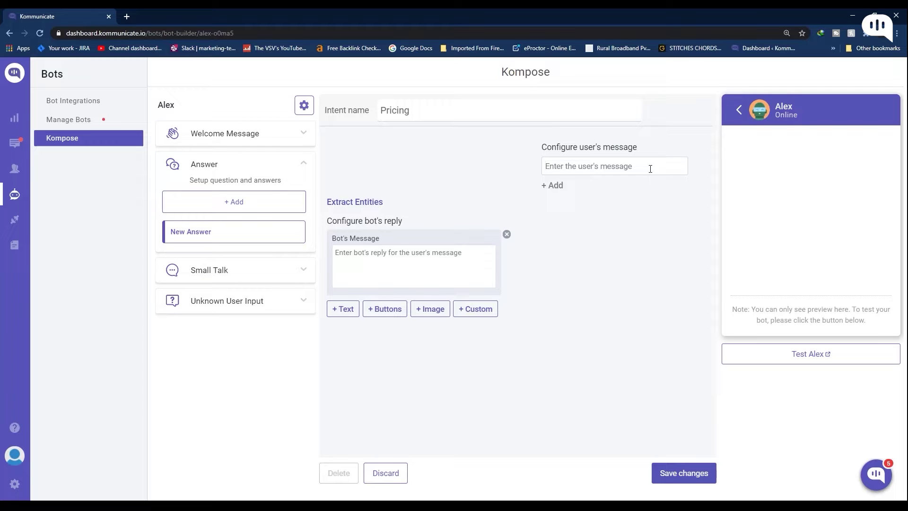
text(Tell me about)
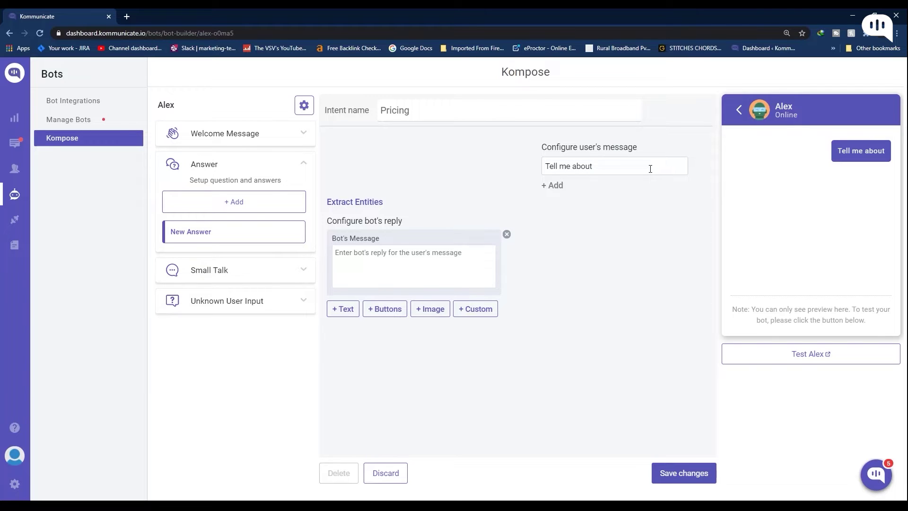
text(various )
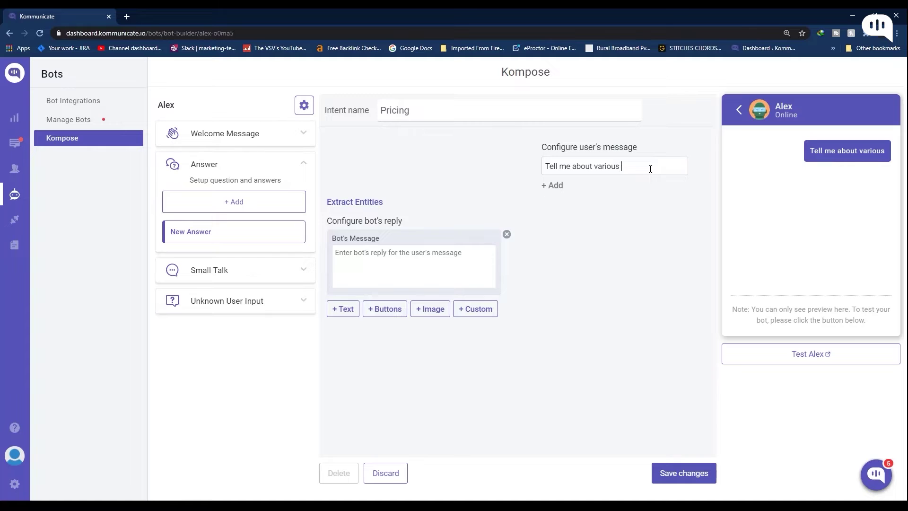
text(plan pricings)
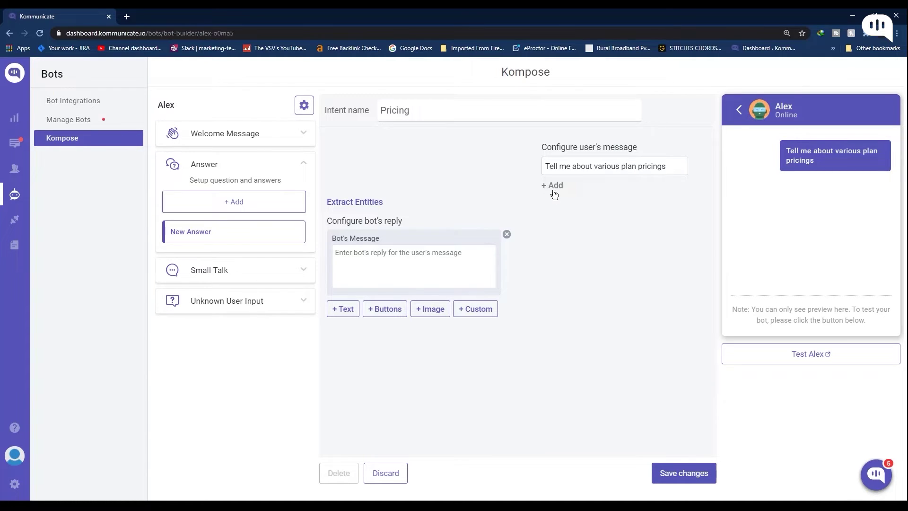
Set the bot reply to 'Pricing here', save the answer, and expand Small Talk.
click(401, 255)
text(Pricing here)
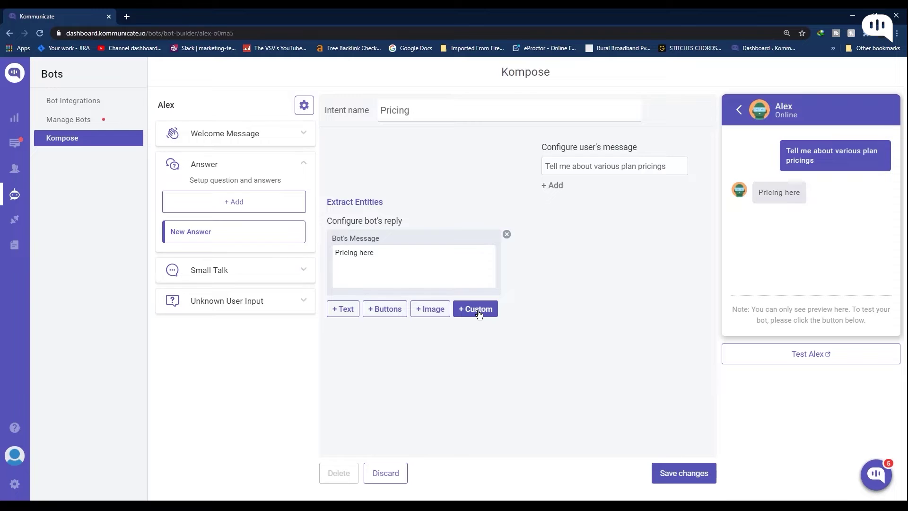
click(443, 267)
click(679, 475)
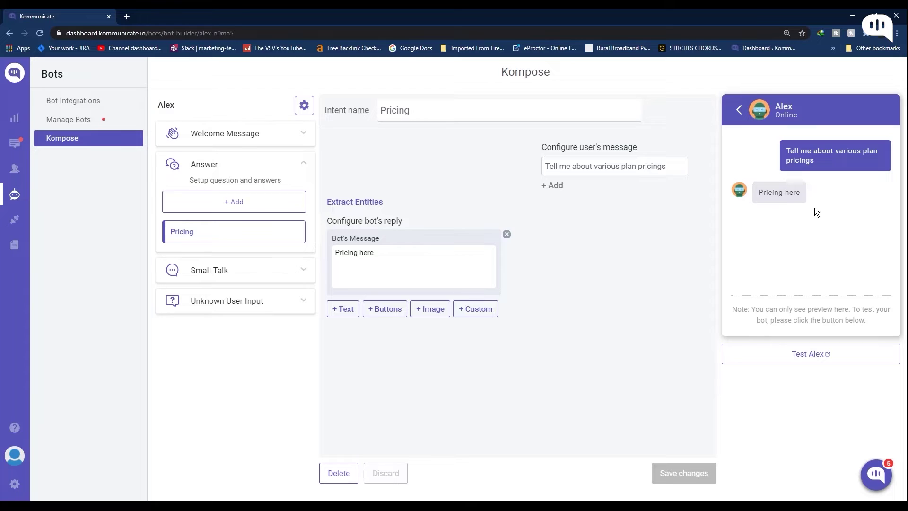
click(203, 271)
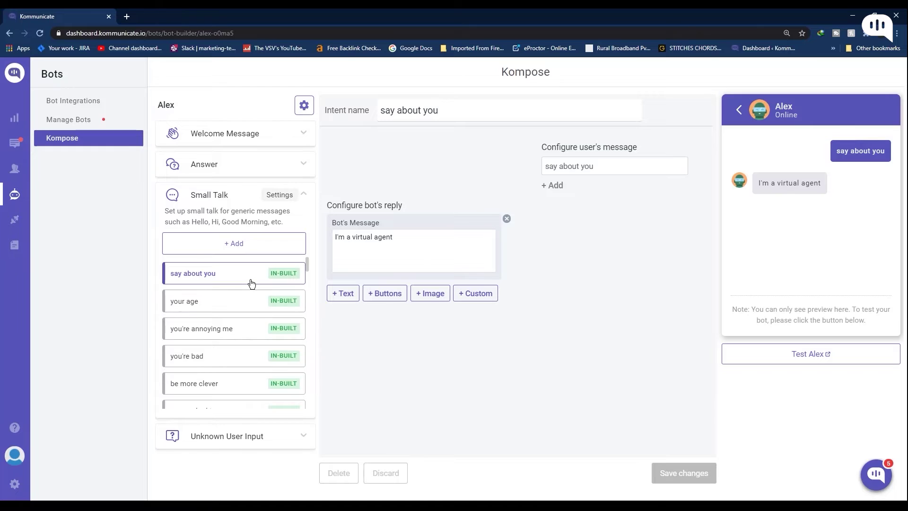
Scroll through Alex's built-in small talk intents, then collapse the Small Talk list.
scroll(248, 345, down, 5)
scroll(249, 345, up, 5)
click(236, 201)
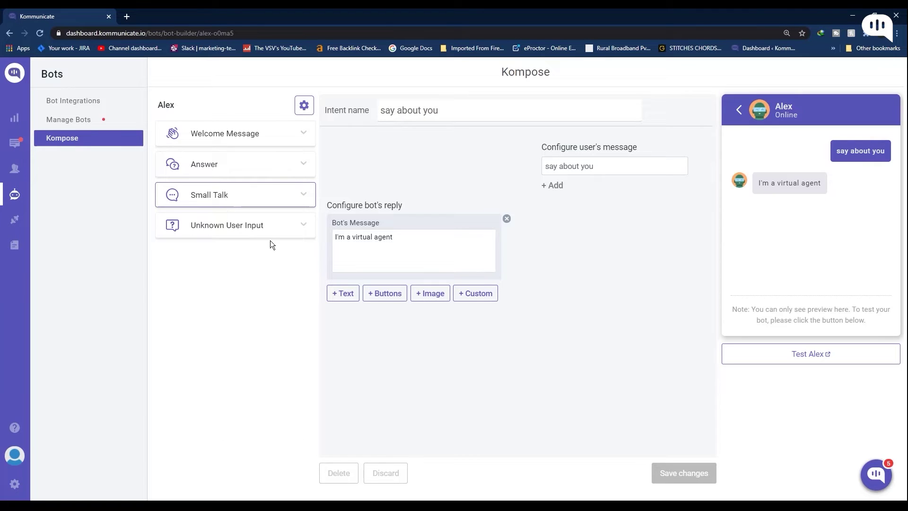
Enter 'Your query is being transferred to a Human Agent.' as the Unknown User Input bot message and save it.
click(278, 228)
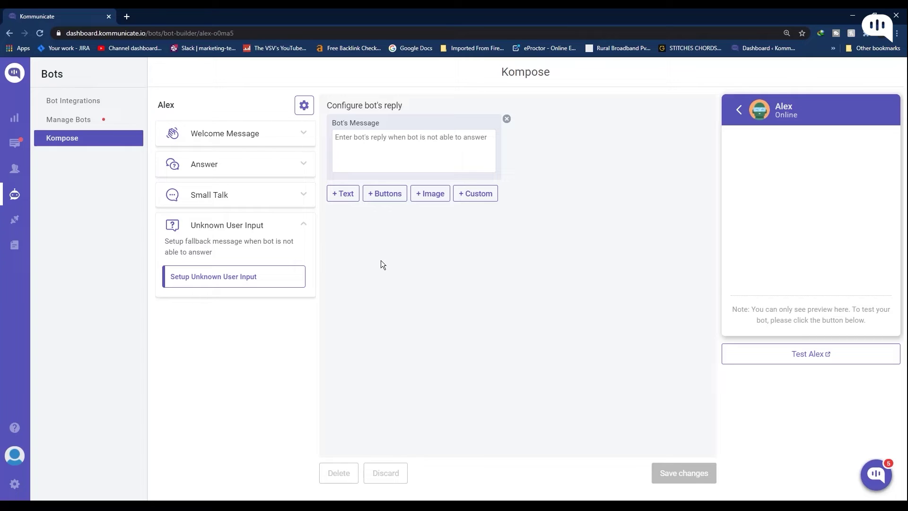
text(Your quer)
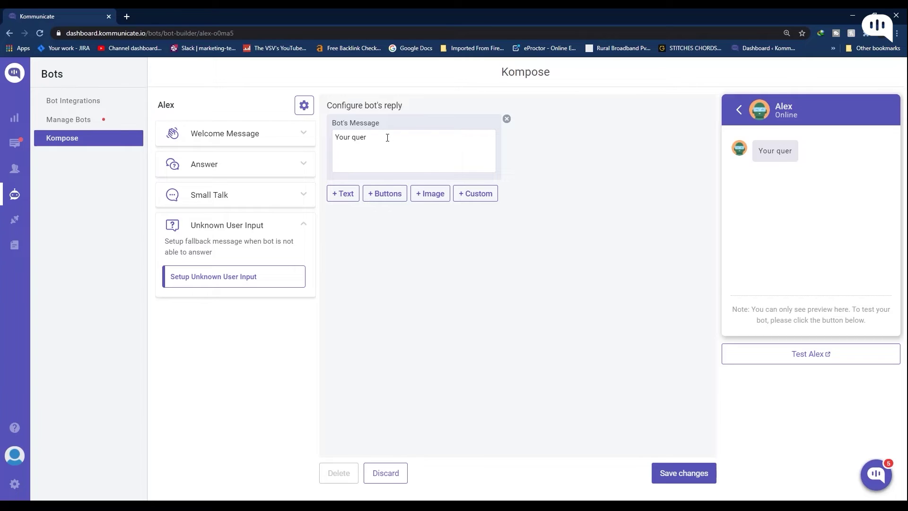
text(y is being transferred to a Human Agent.)
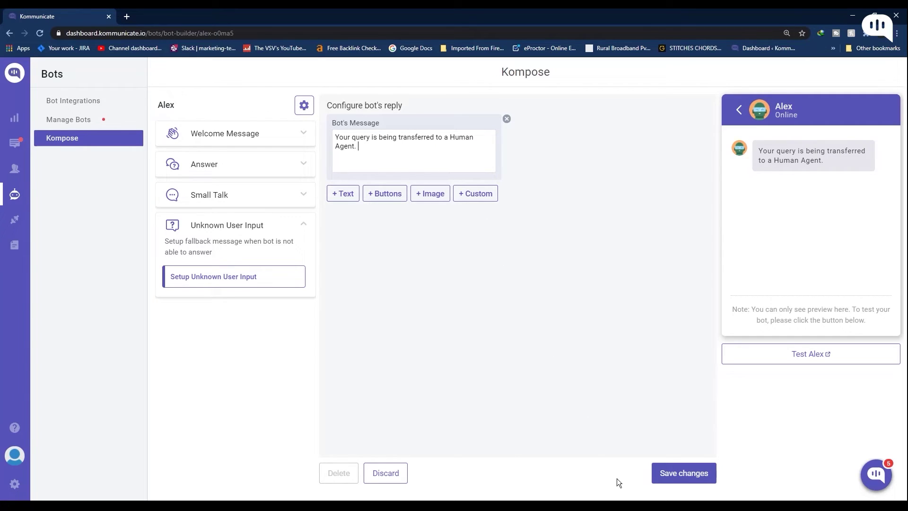
click(685, 478)
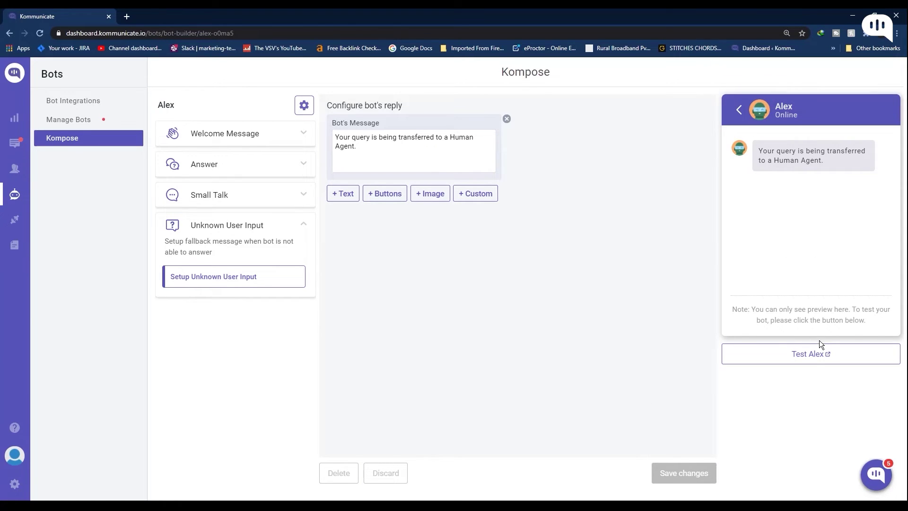
Launch Alex on the live chat demo page alongside the bot builder.
click(801, 356)
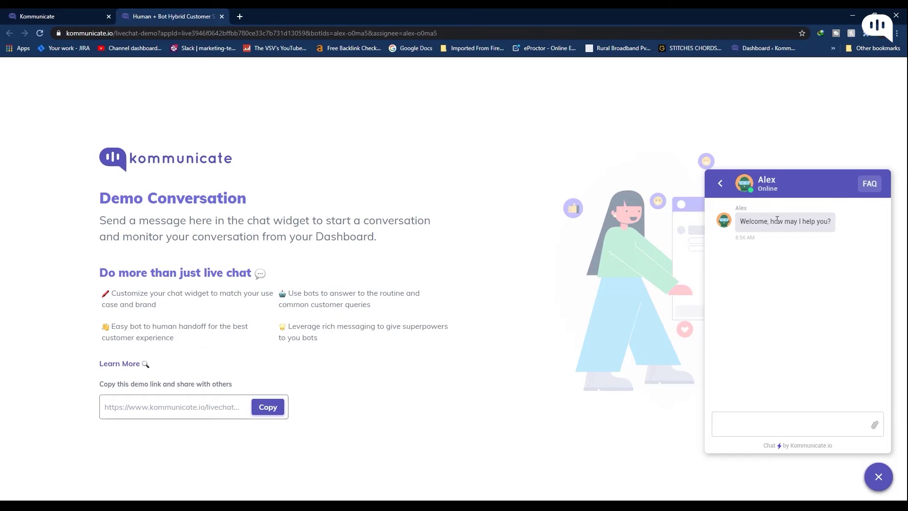
key(ctrl+shift+Tab)
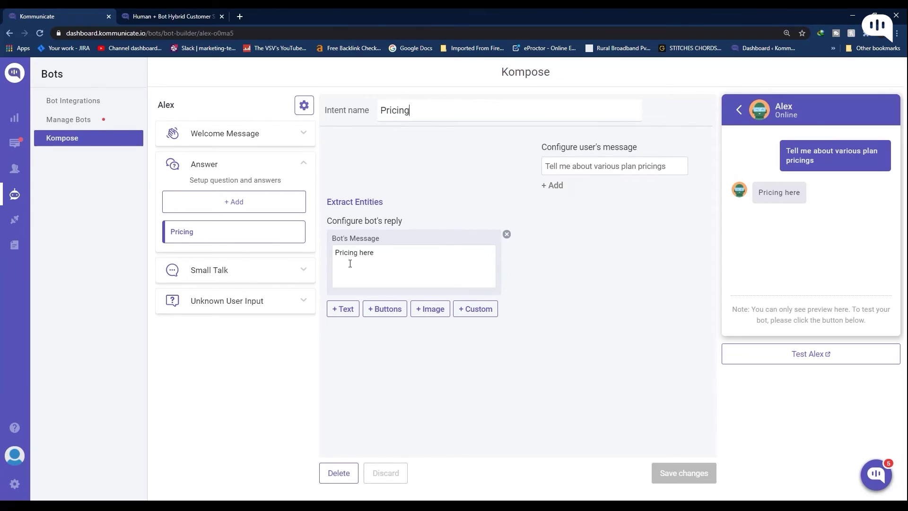
key(ctrl+Tab)
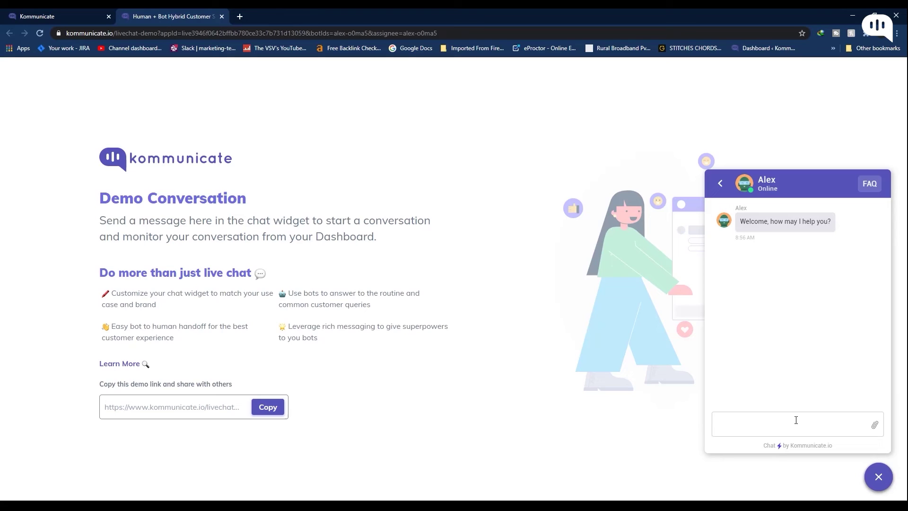
Send 'plan pricing' to Alex and confirm the reply 'Pricing here' matches the Pricing intent.
text(plan pricing)
key(Return)
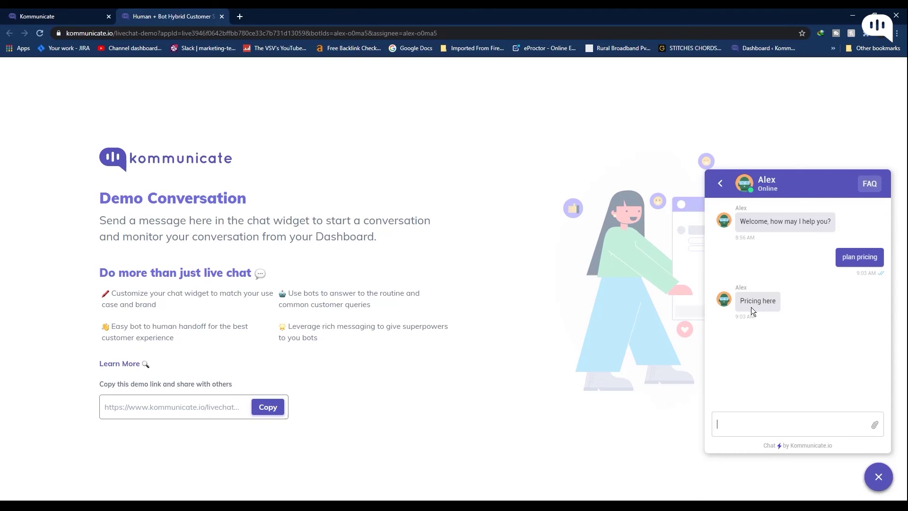
key(ctrl+shift+Tab)
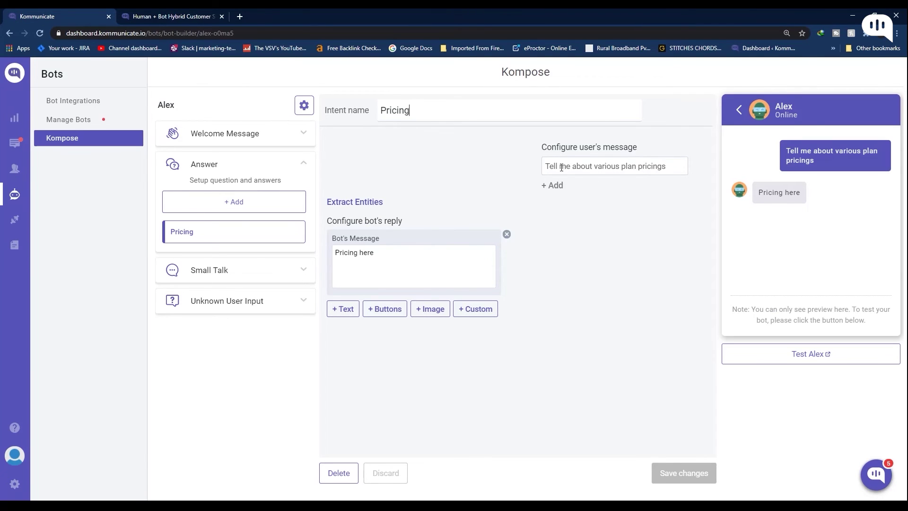
key(ctrl+Tab)
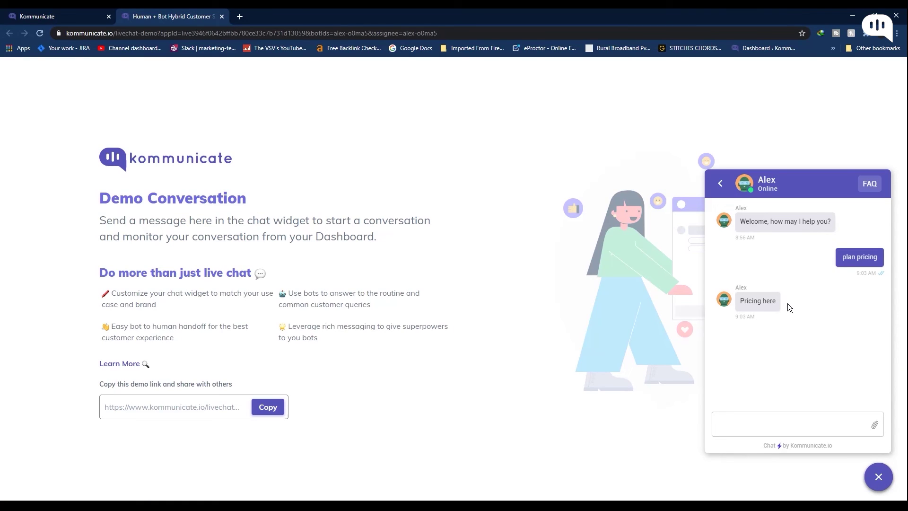